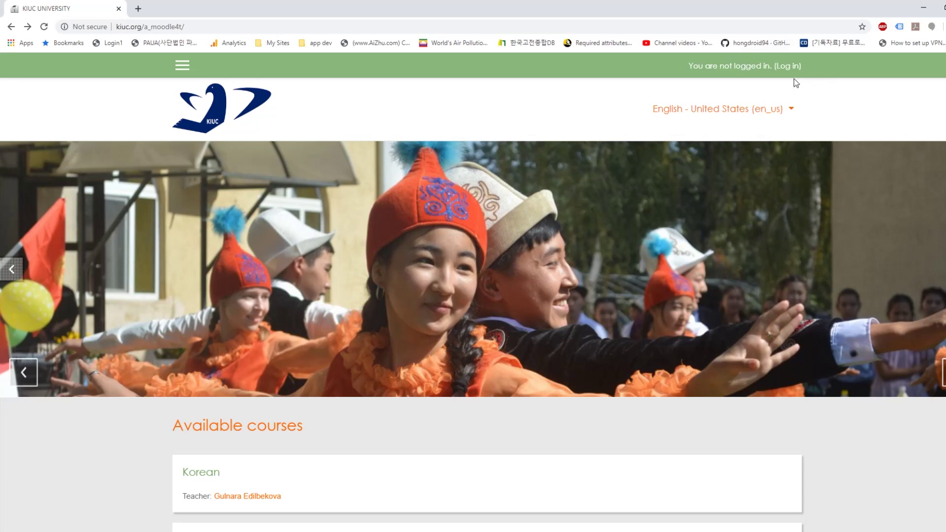
Leave the site language unchanged and log in with the student username and password
{"action": "left_click", "coordinate": [775, 110]}
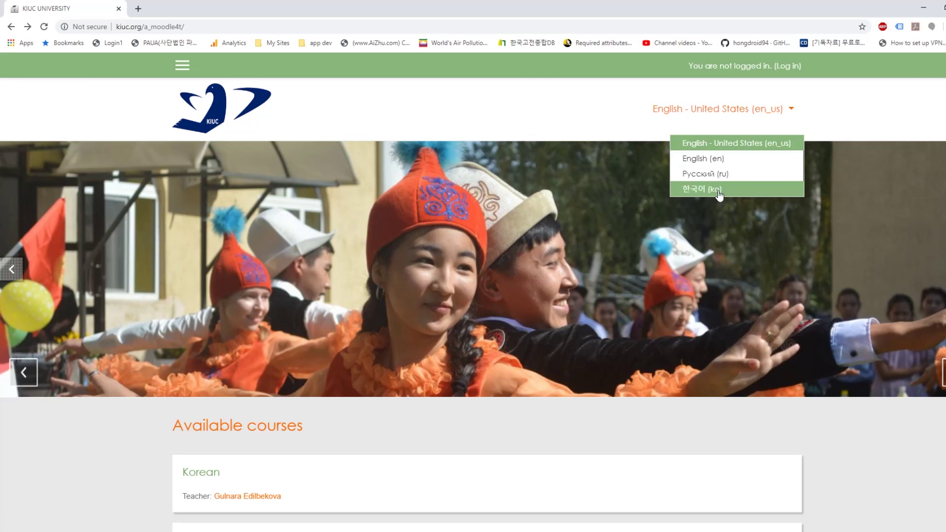
{"action": "left_click", "coordinate": [840, 107]}
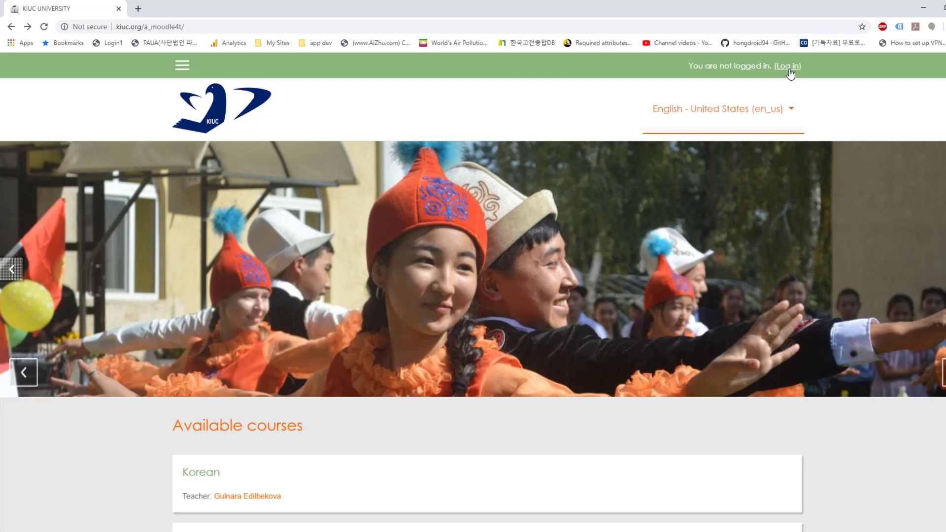
{"action": "left_click", "coordinate": [788, 68]}
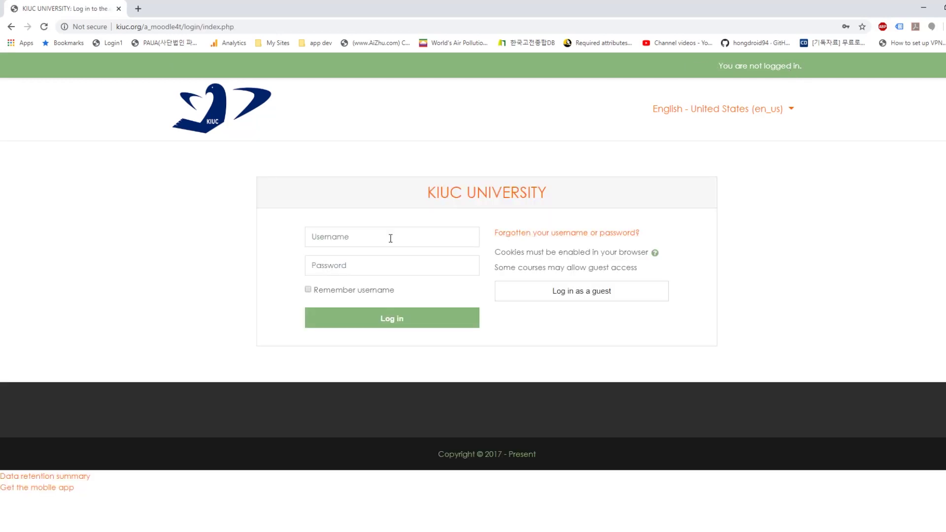
{"action": "left_click", "coordinate": [390, 238]}
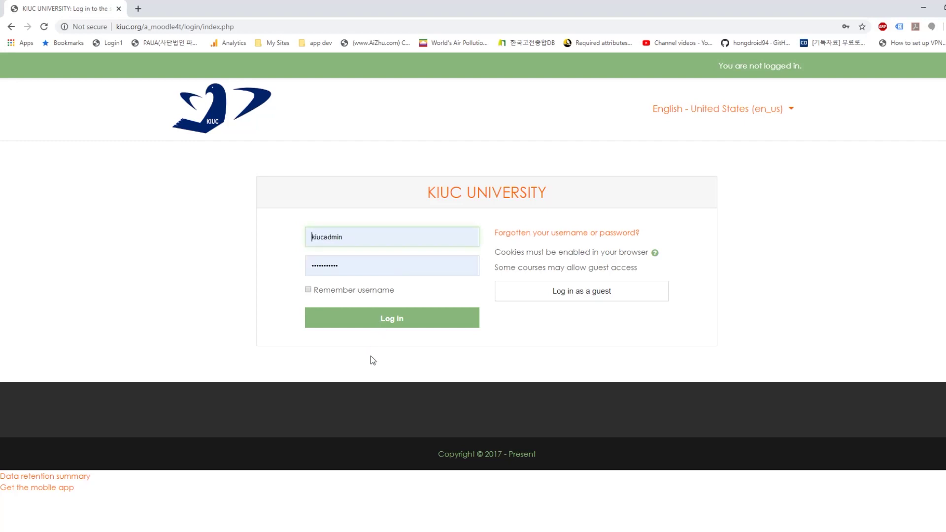
{"action": "left_click", "coordinate": [401, 320]}
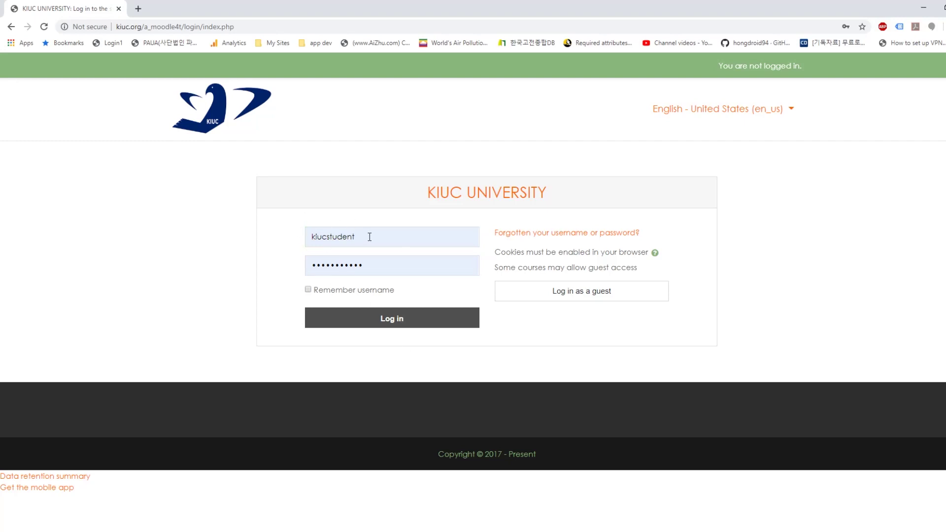
{"action": "left_click", "coordinate": [398, 321]}
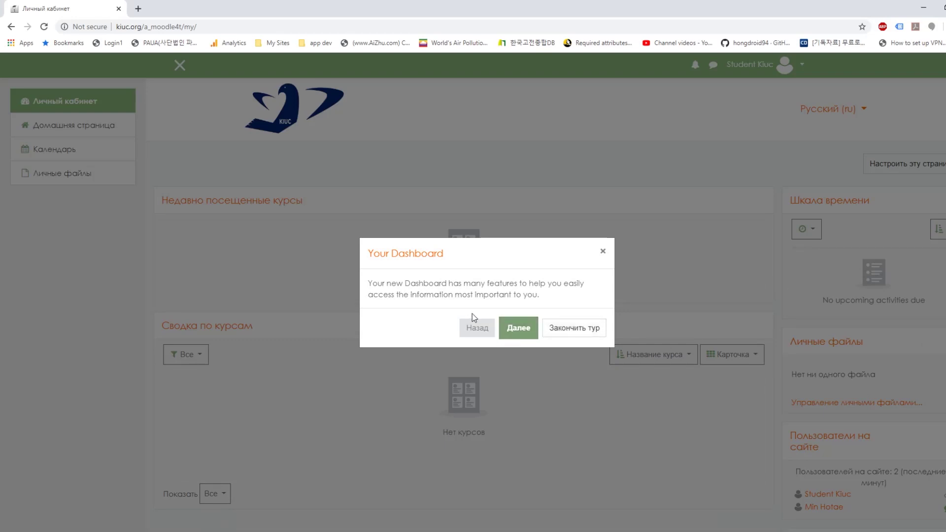
End the dashboard tour and scroll down to the English Beginning 101 course card
{"action": "left_click", "coordinate": [575, 329]}
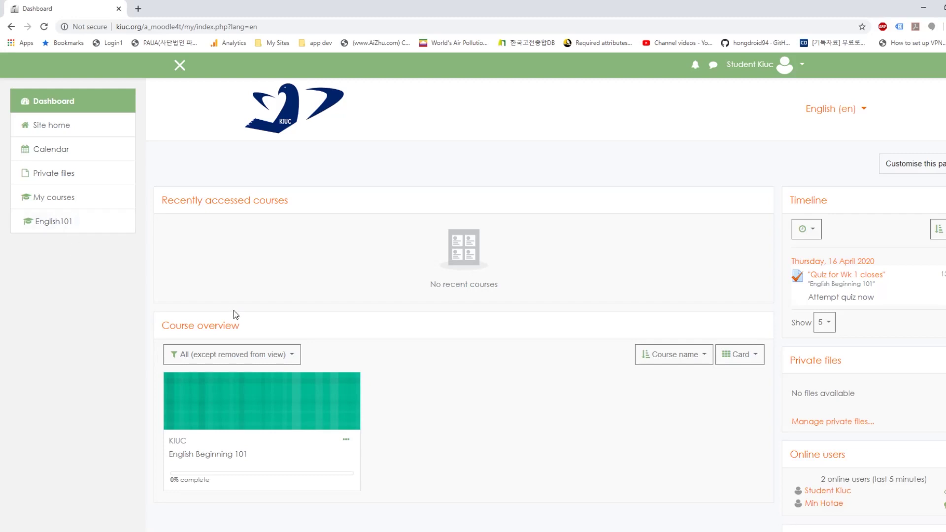
{"action": "scroll", "coordinate": [455, 275], "scroll_direction": "down", "scroll_amount": 2}
{"action": "scroll", "coordinate": [461, 273], "scroll_direction": "down", "scroll_amount": 1}
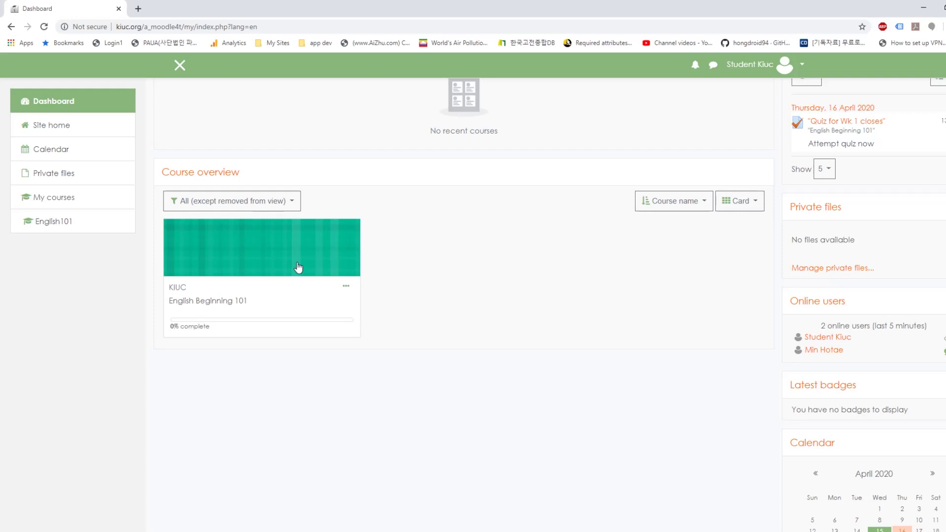
Open English Beginning 101, download the Read this file resource (LT1.docx) and mark it done
{"action": "left_click", "coordinate": [256, 259]}
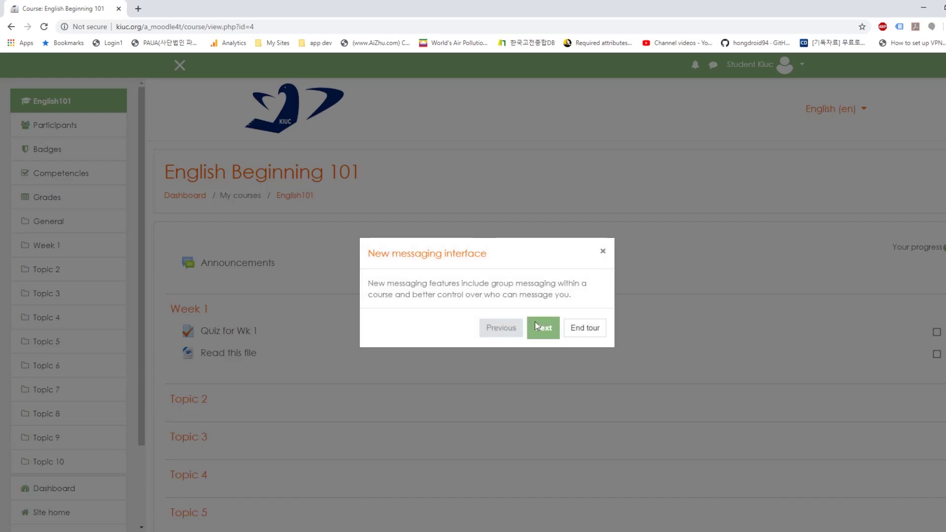
{"action": "left_click", "coordinate": [590, 333]}
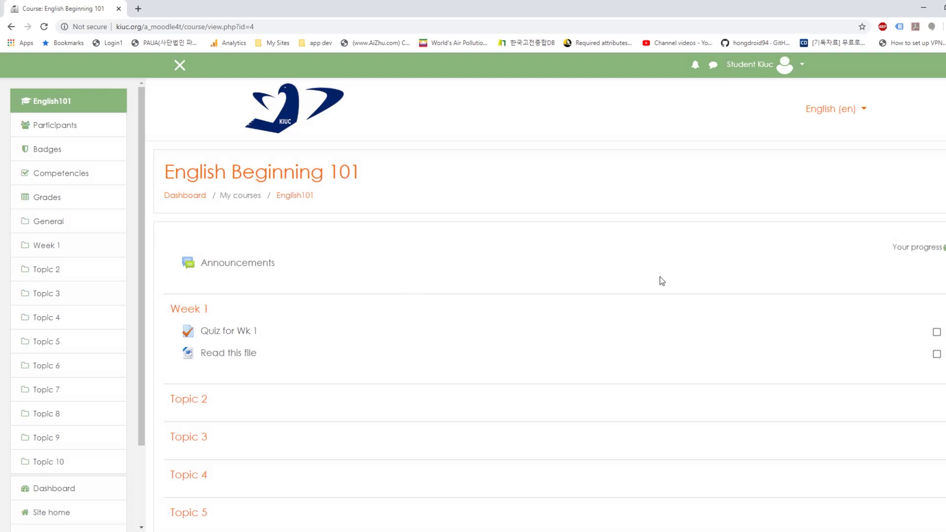
{"action": "scroll", "coordinate": [303, 283], "scroll_direction": "down", "scroll_amount": 2}
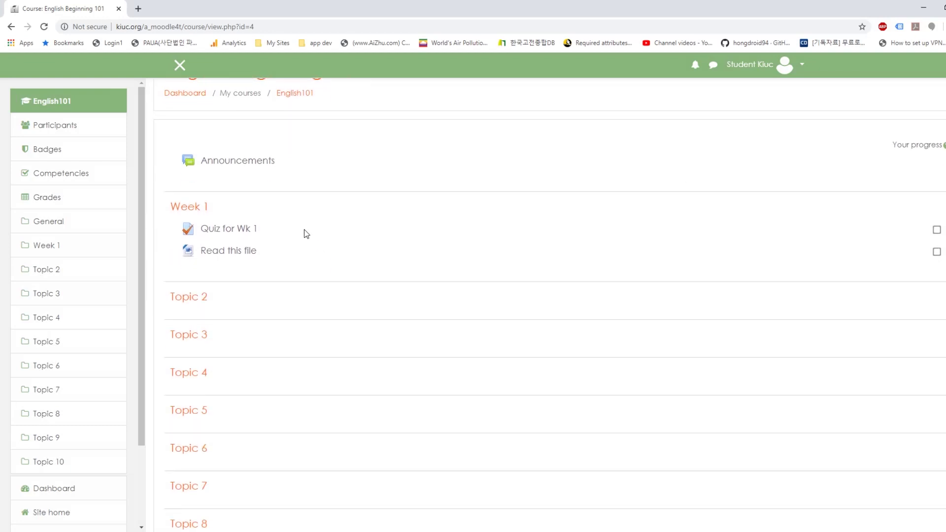
{"action": "left_click", "coordinate": [231, 251]}
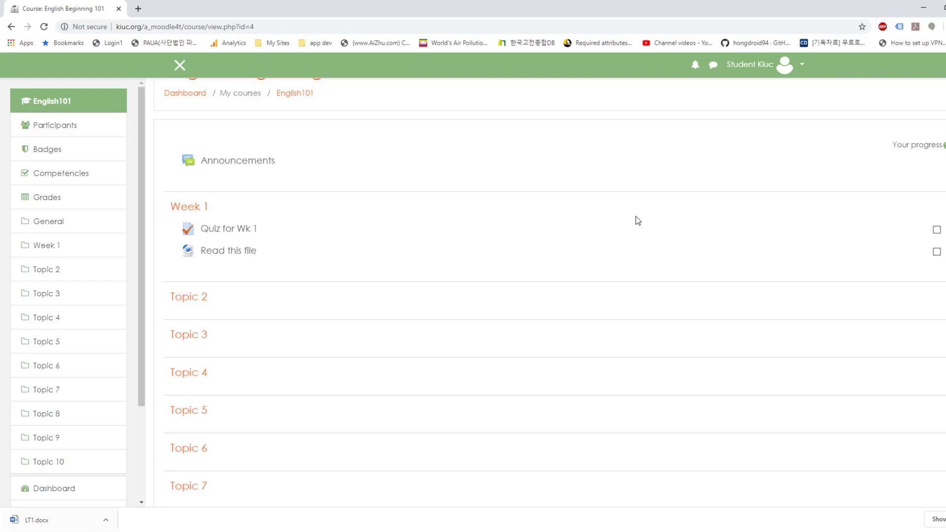
{"action": "left_click", "coordinate": [936, 251]}
Open Quiz for Wk 1 and start a timed attempt
{"action": "left_click", "coordinate": [220, 233]}
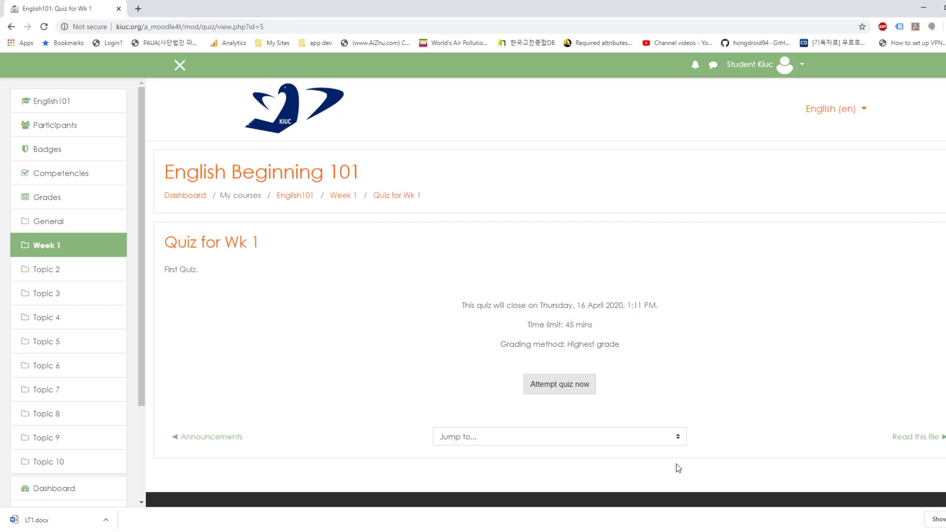
{"action": "left_click", "coordinate": [558, 389]}
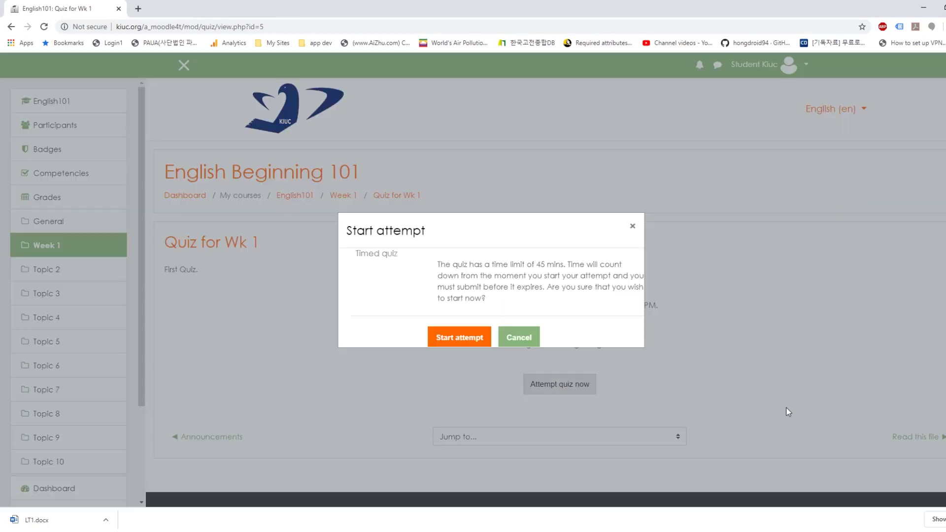
{"action": "left_click", "coordinate": [455, 338]}
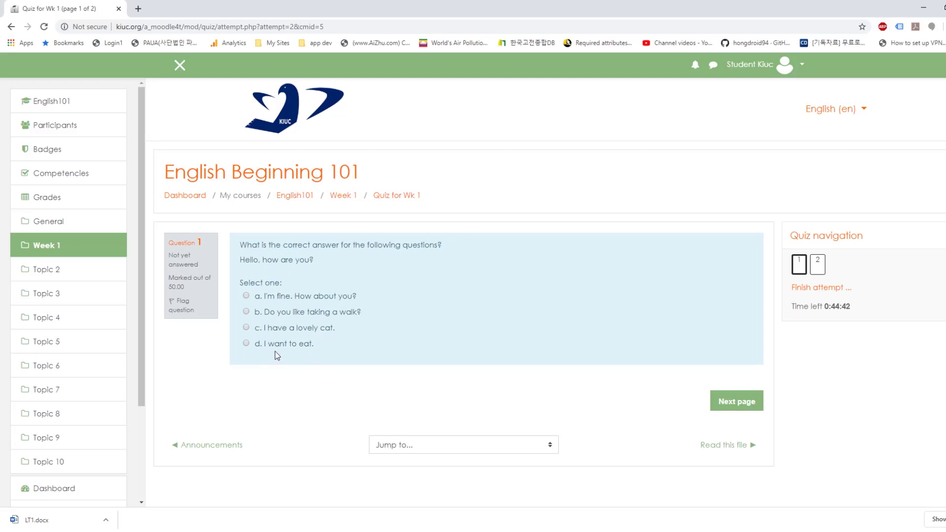
Answer question 1 with 'I'm fine. How about you?' and question 2 with True
{"action": "left_click", "coordinate": [247, 296]}
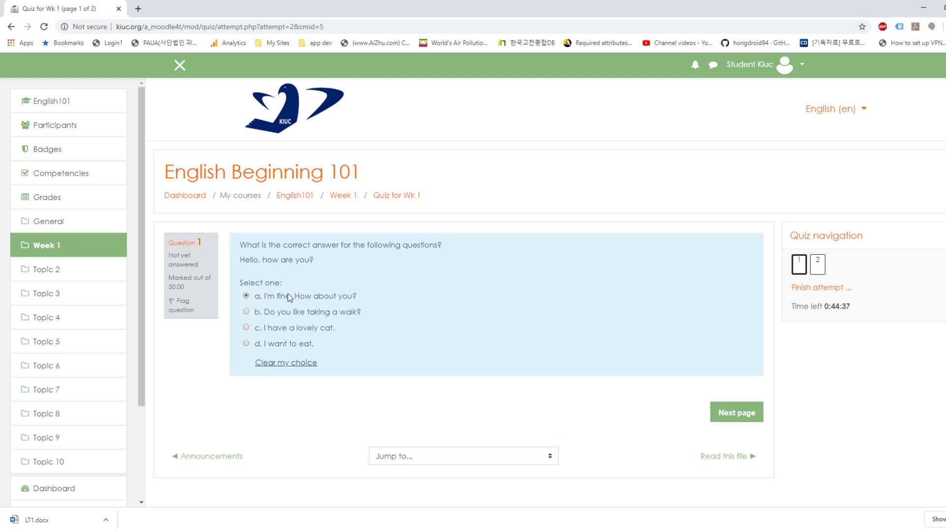
{"action": "left_click", "coordinate": [734, 416]}
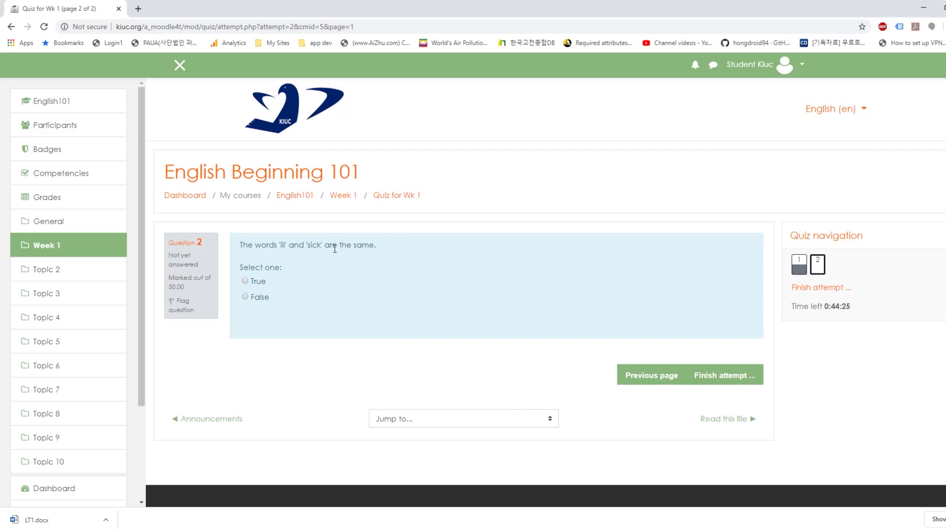
{"action": "left_click", "coordinate": [246, 281]}
{"action": "left_click", "coordinate": [729, 374]}
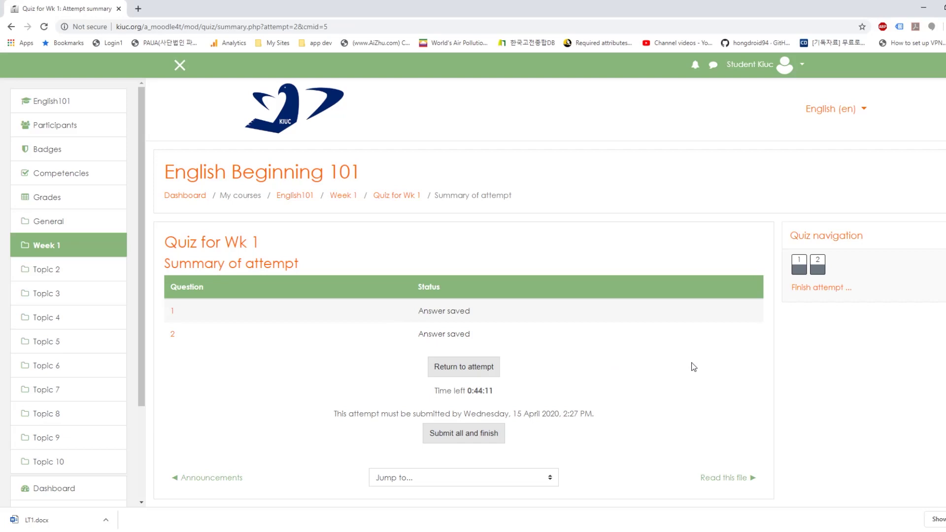
{"action": "scroll", "coordinate": [690, 365], "scroll_direction": "down", "scroll_amount": 1}
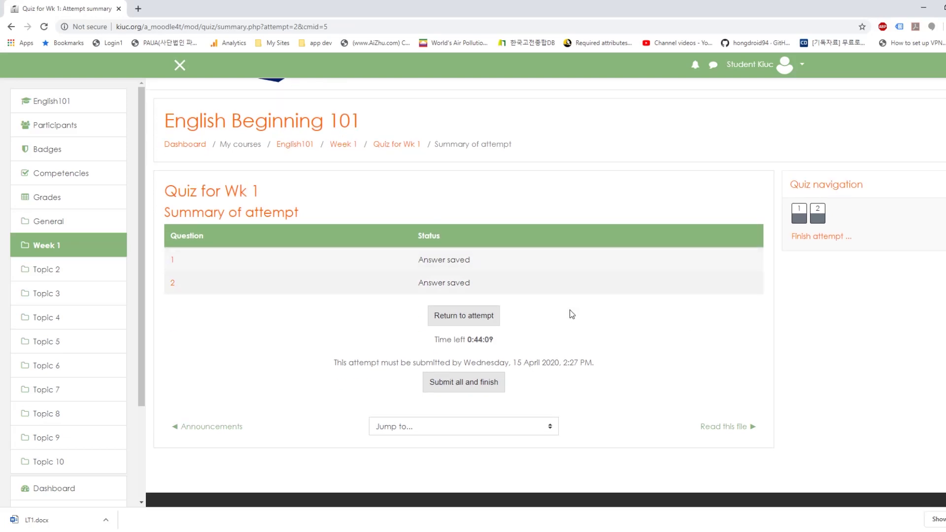
{"action": "left_click", "coordinate": [467, 318]}
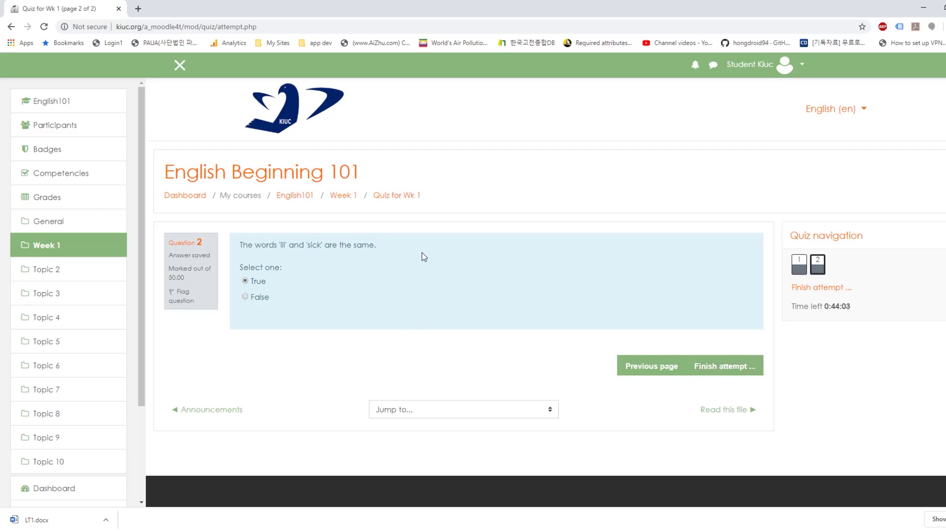
{"action": "left_click", "coordinate": [799, 265]}
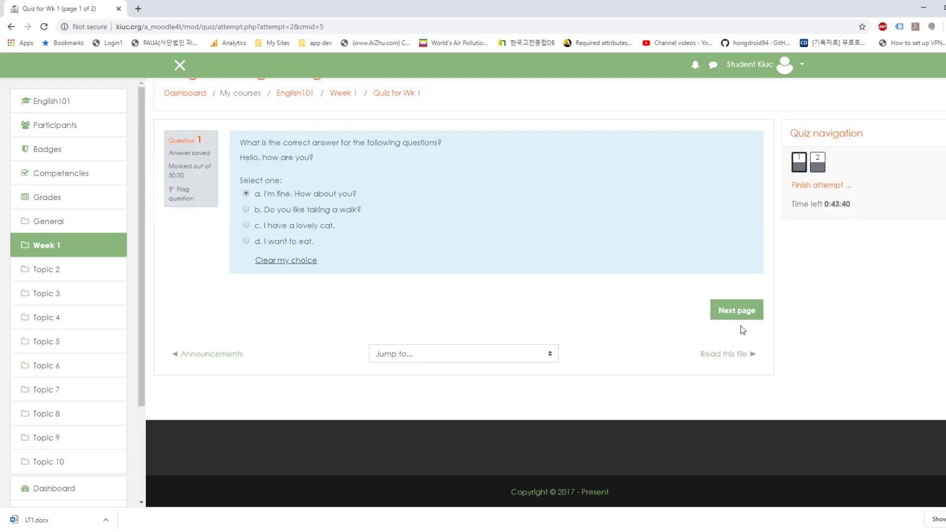
{"action": "scroll", "coordinate": [493, 370], "scroll_direction": "down", "scroll_amount": 2}
{"action": "left_click", "coordinate": [734, 320]}
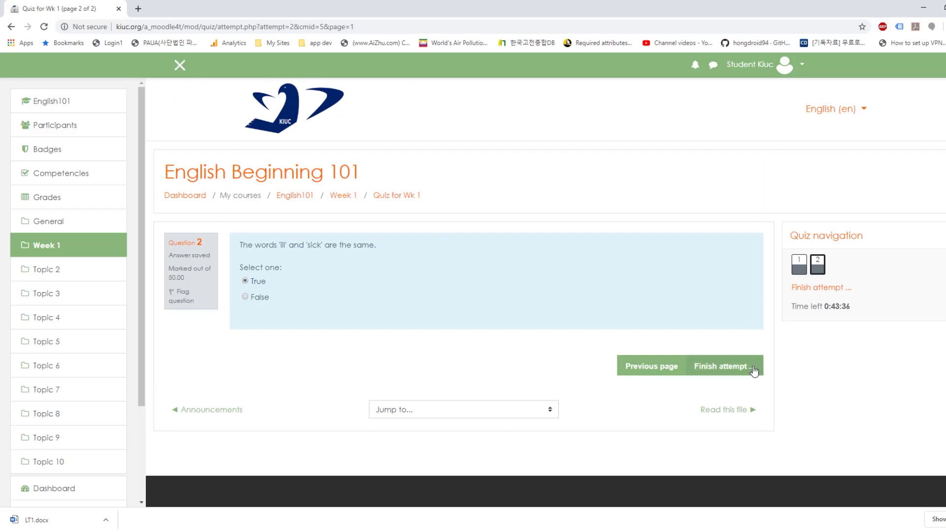
{"action": "left_click", "coordinate": [728, 367]}
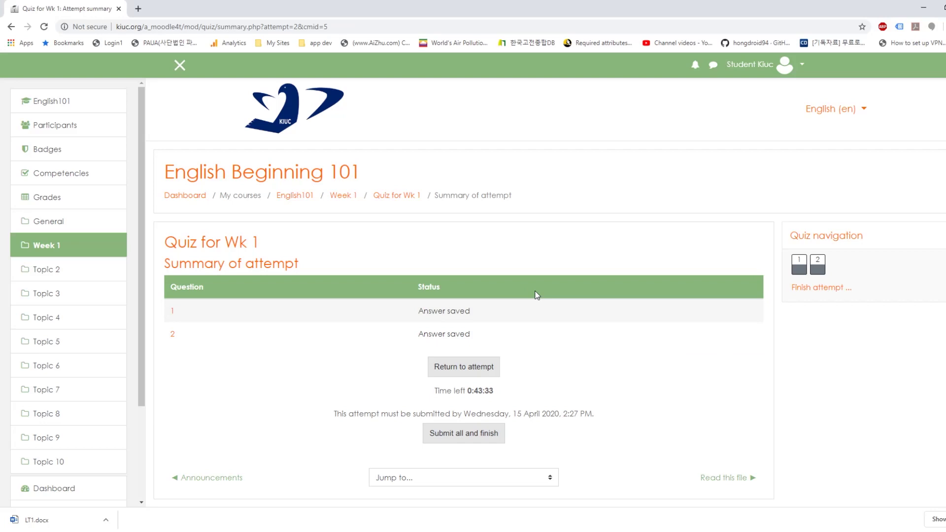
{"action": "scroll", "coordinate": [587, 339], "scroll_direction": "down", "scroll_amount": 1}
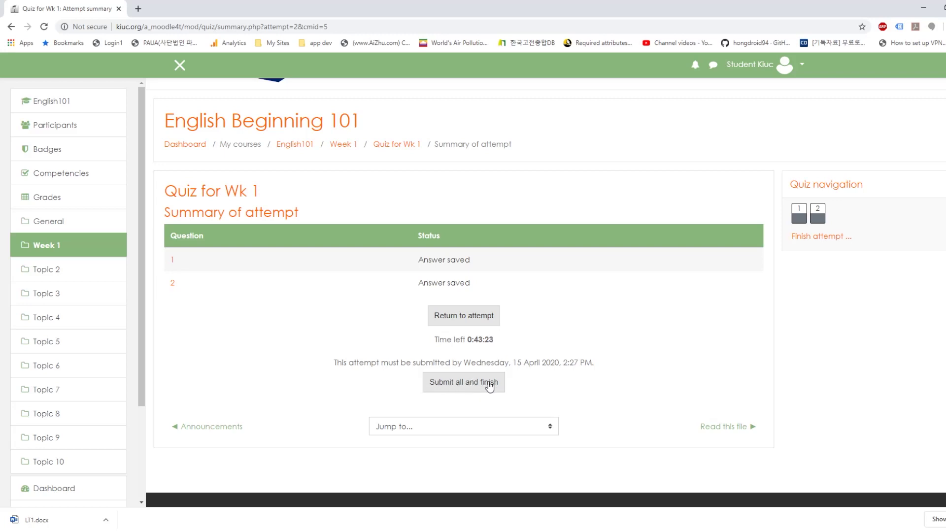
Submit the Quiz for Wk 1 attempt and review its 100.00 out of 100.00 result
{"action": "left_click", "coordinate": [463, 385]}
{"action": "left_click", "coordinate": [470, 359]}
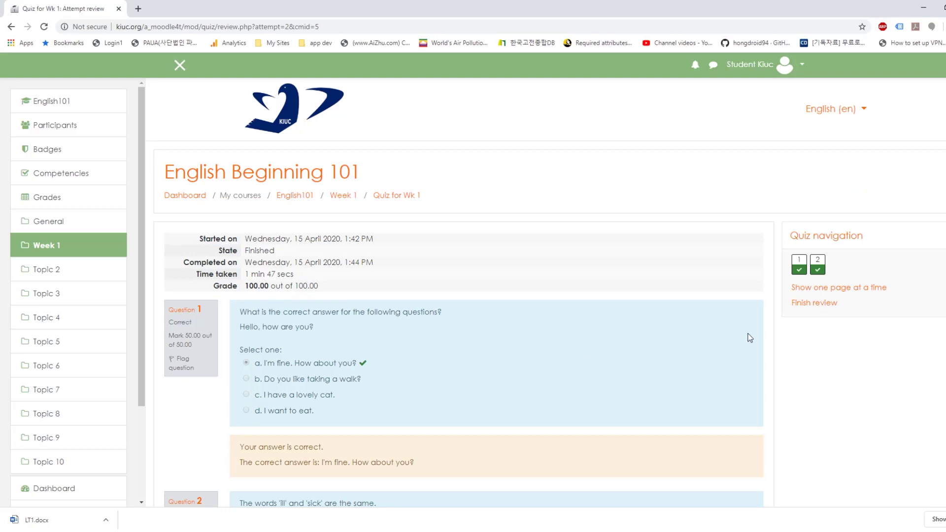
{"action": "scroll", "coordinate": [486, 346], "scroll_direction": "down", "scroll_amount": 2}
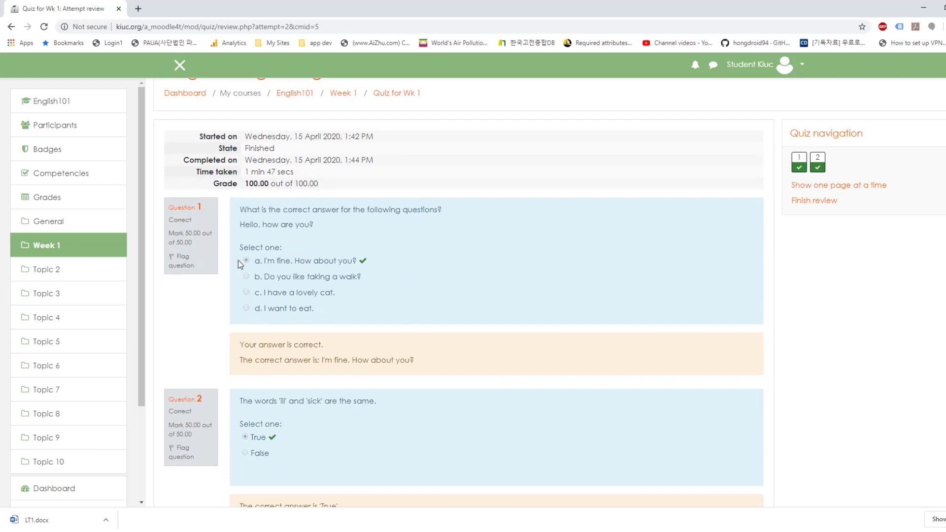
{"action": "scroll", "coordinate": [540, 316], "scroll_direction": "down", "scroll_amount": 4}
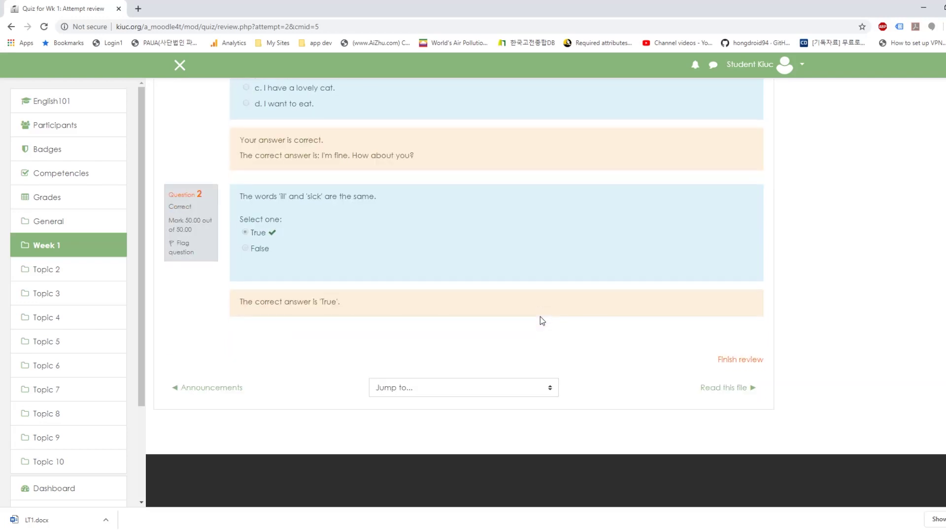
{"action": "scroll", "coordinate": [480, 316], "scroll_direction": "up", "scroll_amount": 6}
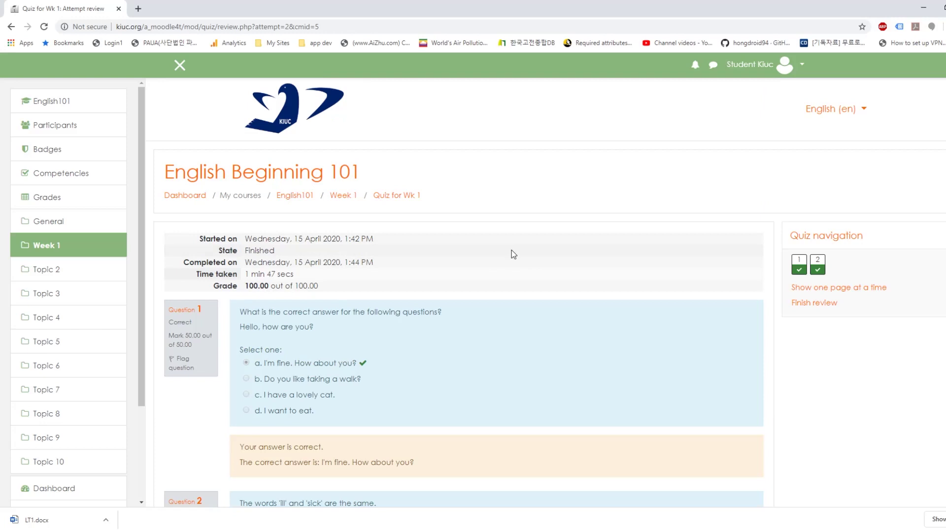
Go to Week 1 on the course page and mark Quiz for Wk 1 as completed
{"action": "left_click", "coordinate": [46, 248]}
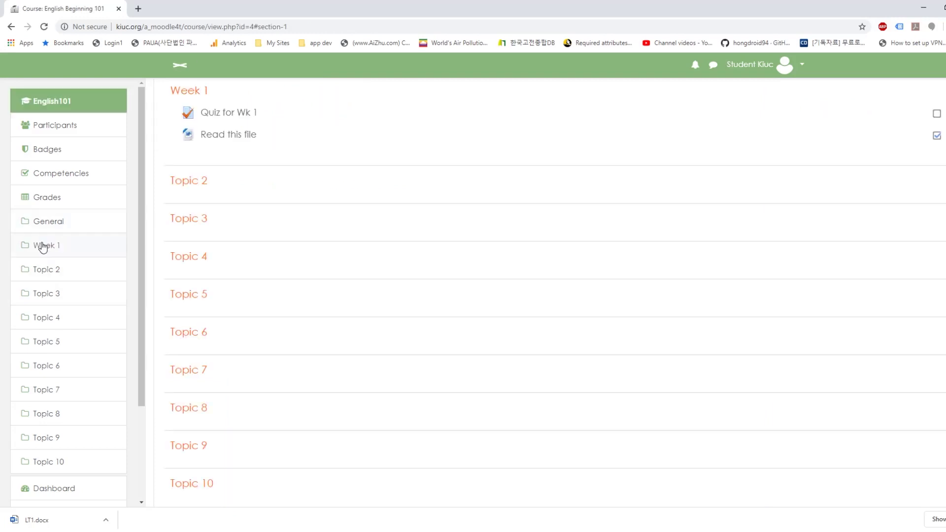
{"action": "scroll", "coordinate": [658, 254], "scroll_direction": "up", "scroll_amount": 2}
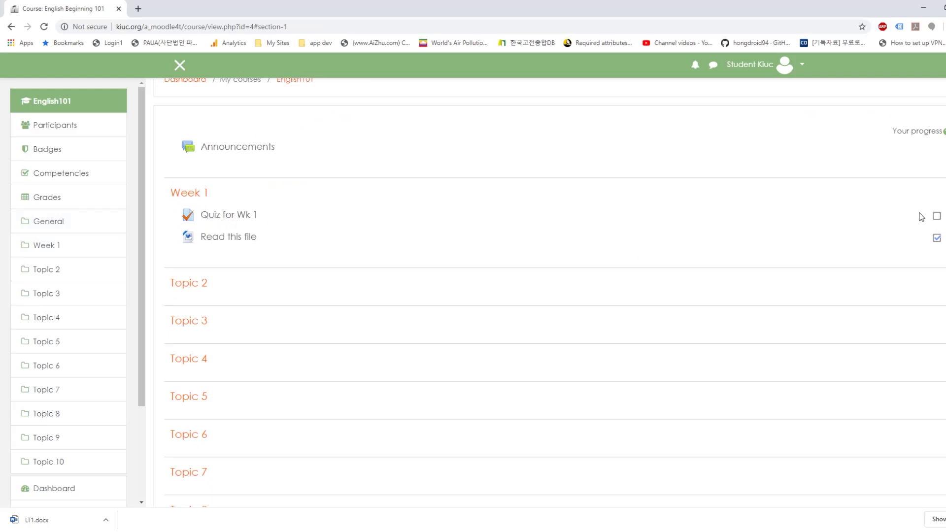
{"action": "left_click", "coordinate": [938, 217]}
{"action": "scroll", "coordinate": [459, 267], "scroll_direction": "up", "scroll_amount": 3}
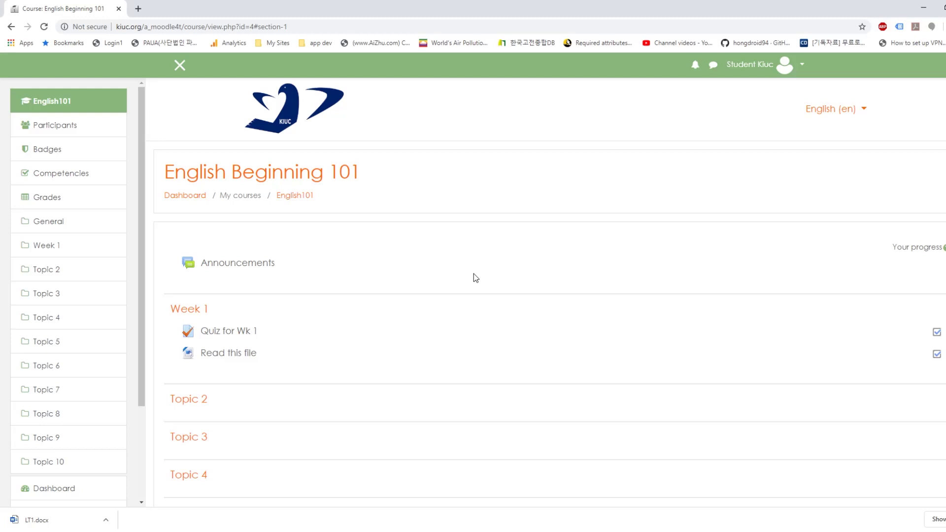
{"action": "scroll", "coordinate": [345, 281], "scroll_direction": "down", "scroll_amount": 2}
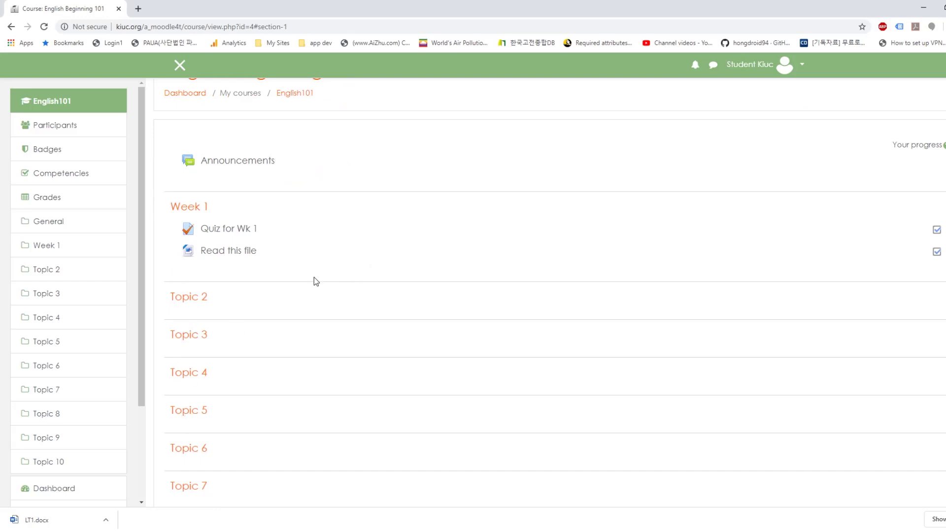
{"action": "scroll", "coordinate": [109, 293], "scroll_direction": "down", "scroll_amount": 3}
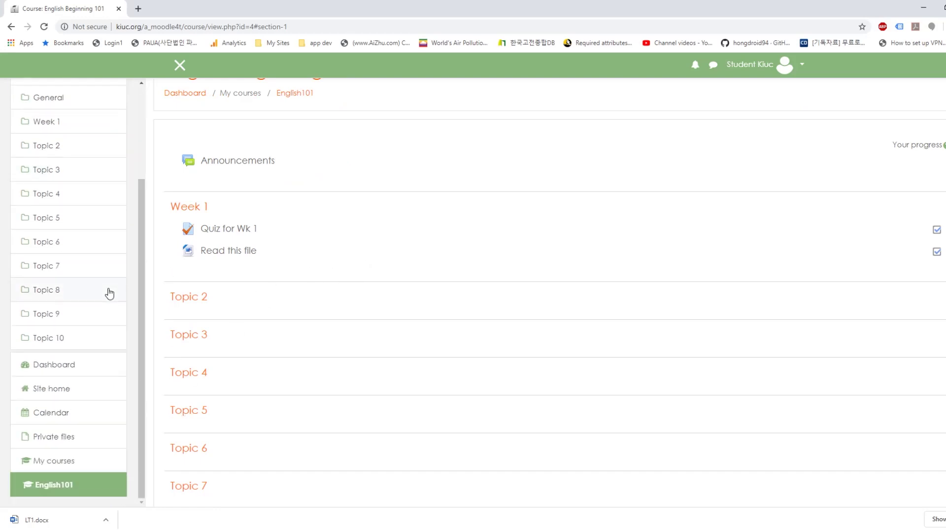
{"action": "scroll", "coordinate": [108, 293], "scroll_direction": "up", "scroll_amount": 3}
Open the Grades user report showing Quiz for Wk 1 at 100.00 and course total 100.00
{"action": "left_click", "coordinate": [47, 198]}
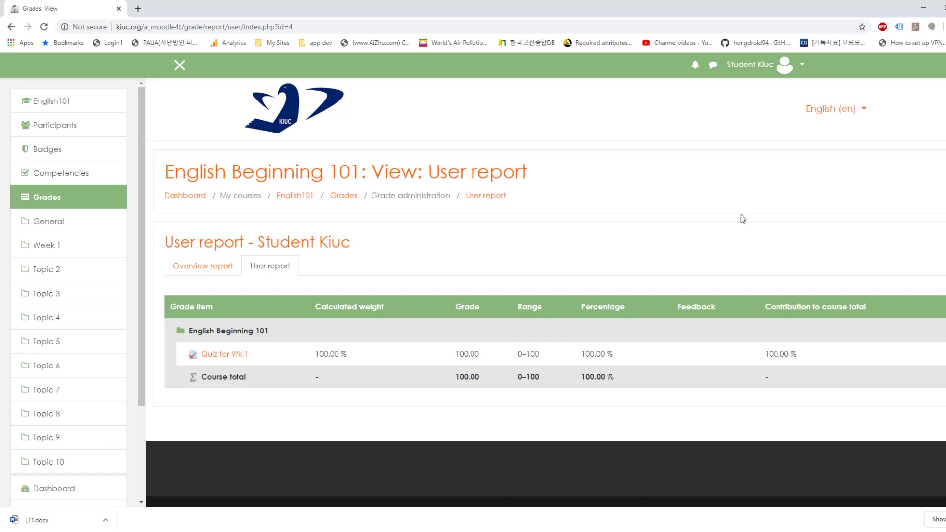
{"action": "scroll", "coordinate": [96, 296], "scroll_direction": "down", "scroll_amount": 3}
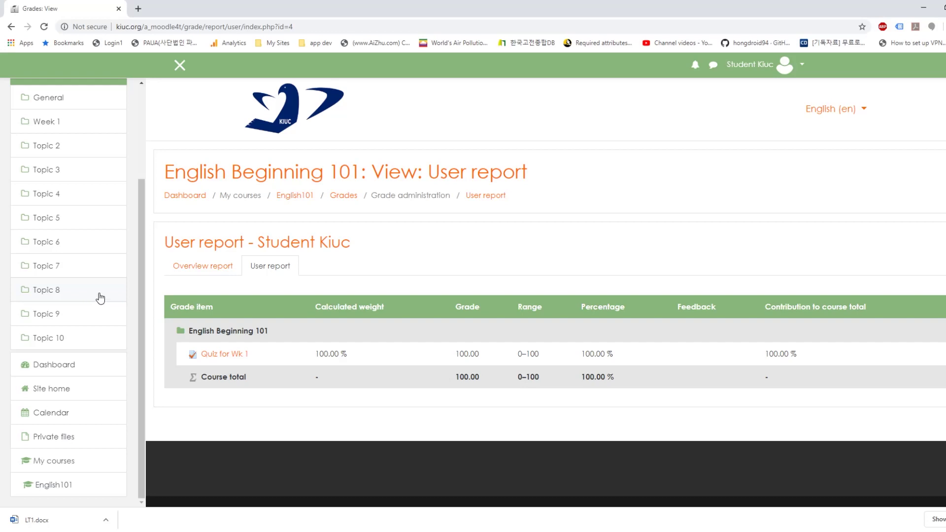
{"action": "scroll", "coordinate": [97, 298], "scroll_direction": "up", "scroll_amount": 3}
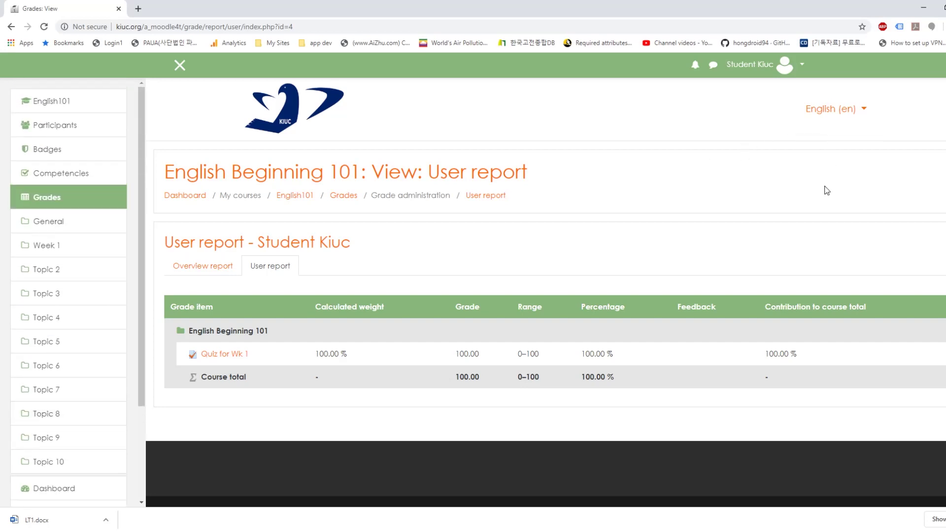